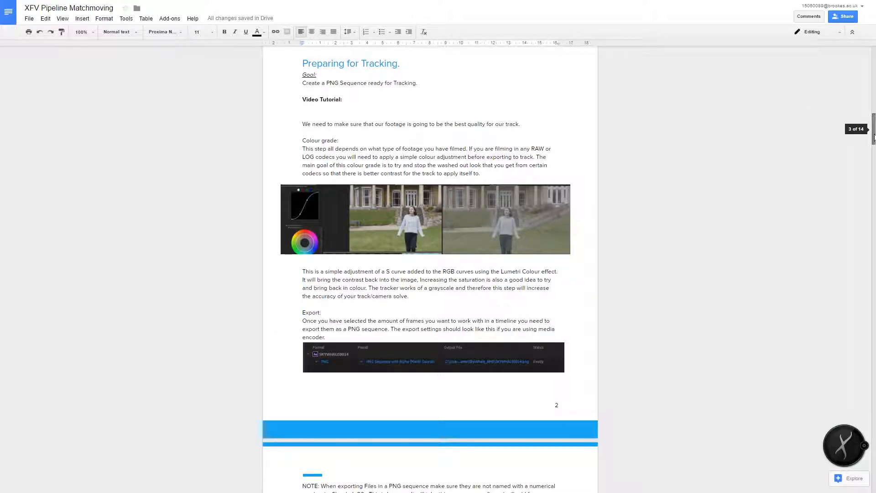
Review the goal under Preparing for Tracking in the guide, and play and scrub through the finished SKYWHALE0042 video
drag(303, 64, 465, 80)
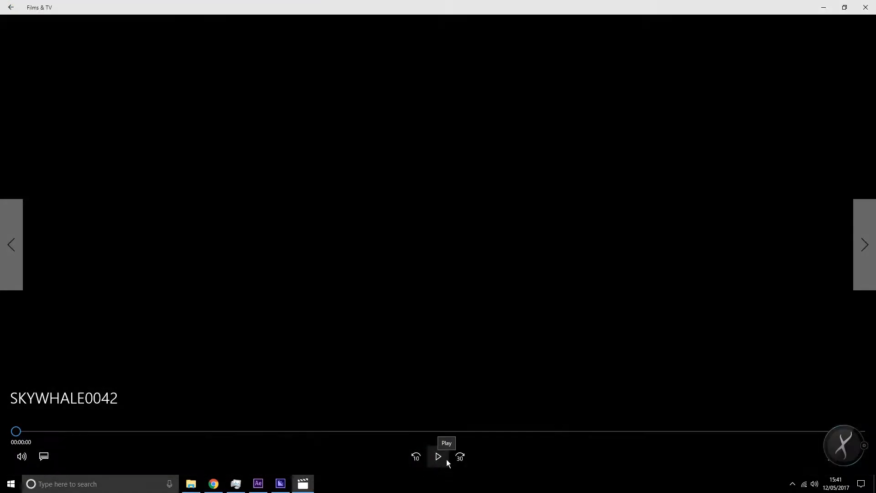
click(442, 456)
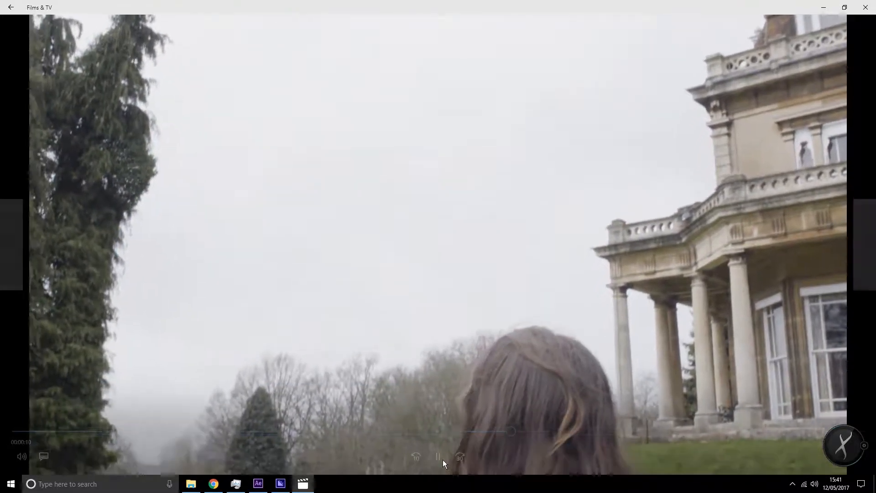
click(440, 457)
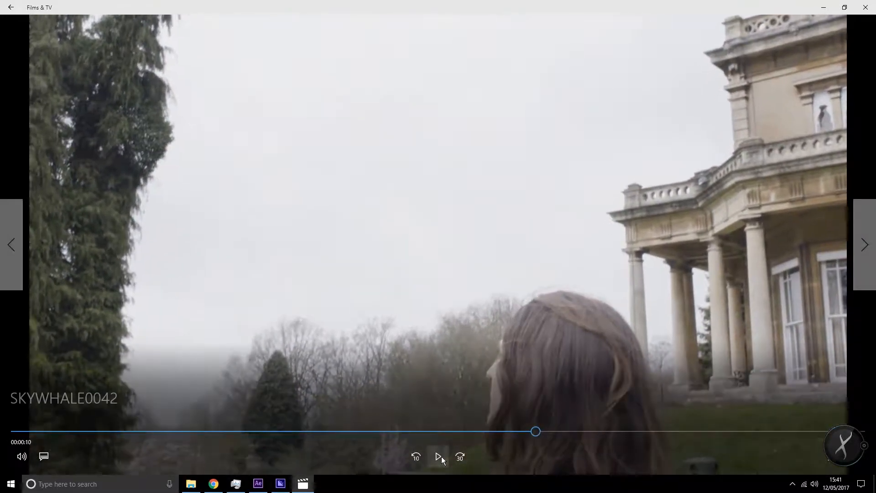
click(406, 431)
drag(392, 431, 430, 425)
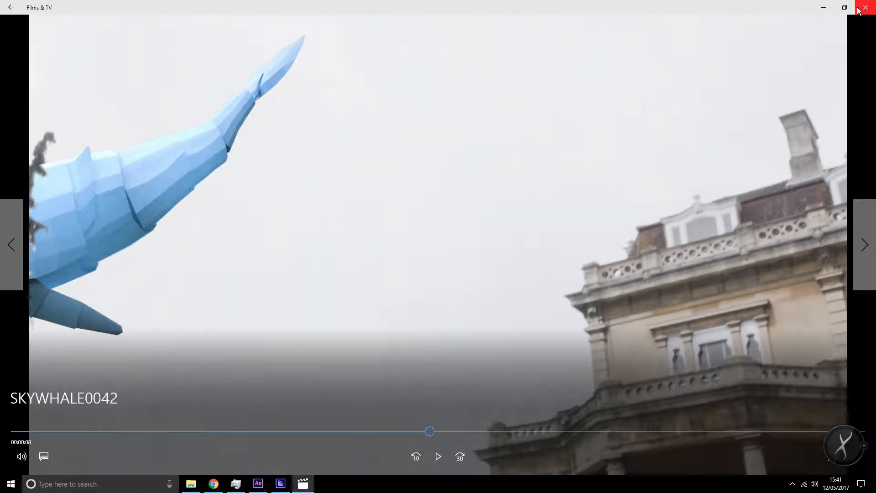
click(864, 8)
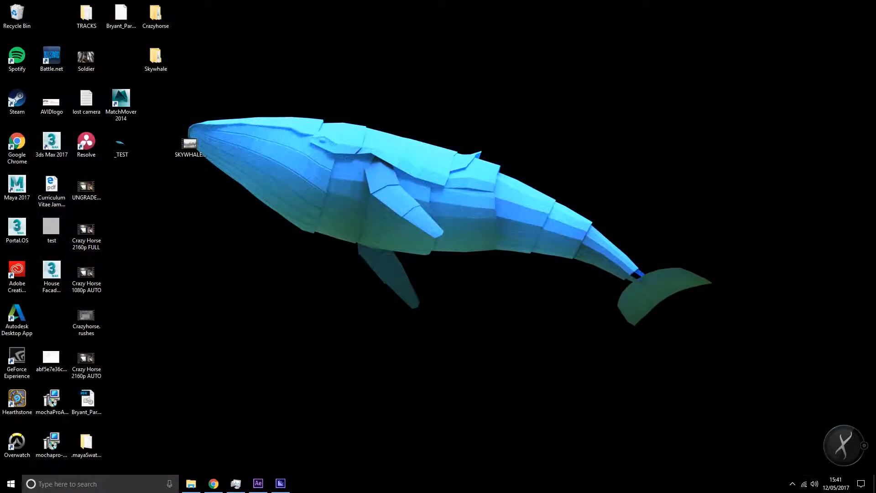
Switch to After Effects and trim the SKYWHALE0090 composition's footage layer to the section from about 0:39:51 to 0:40:02
click(259, 484)
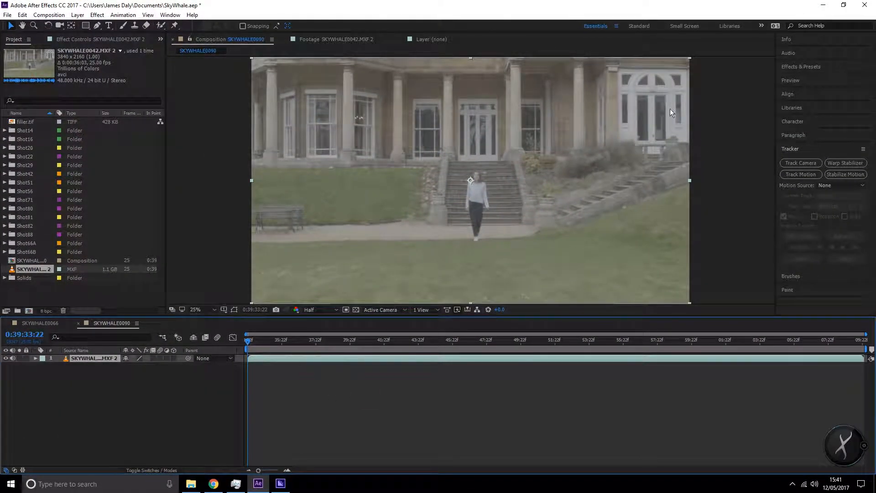
drag(291, 349, 672, 383)
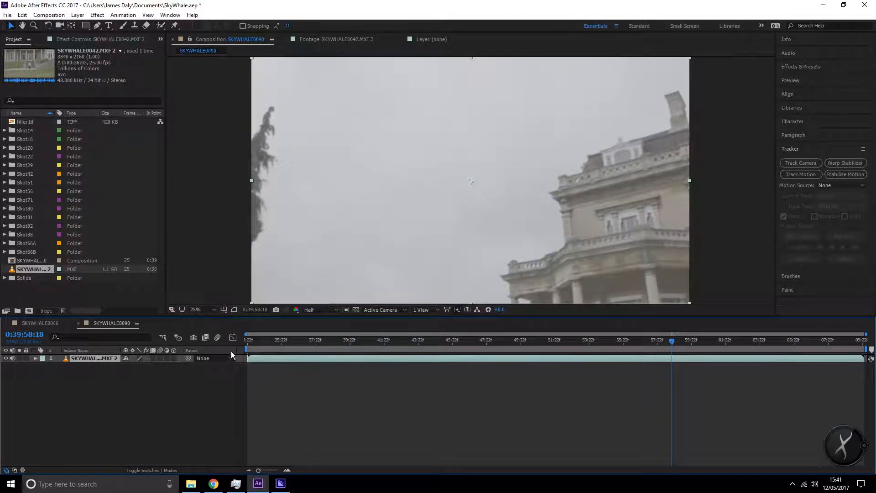
drag(250, 357, 542, 358)
drag(541, 342, 556, 342)
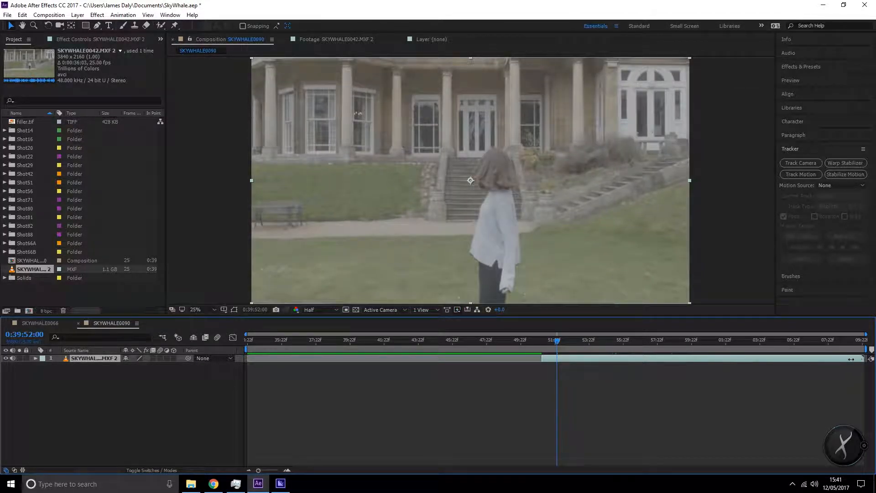
drag(859, 358, 727, 359)
drag(557, 341, 600, 342)
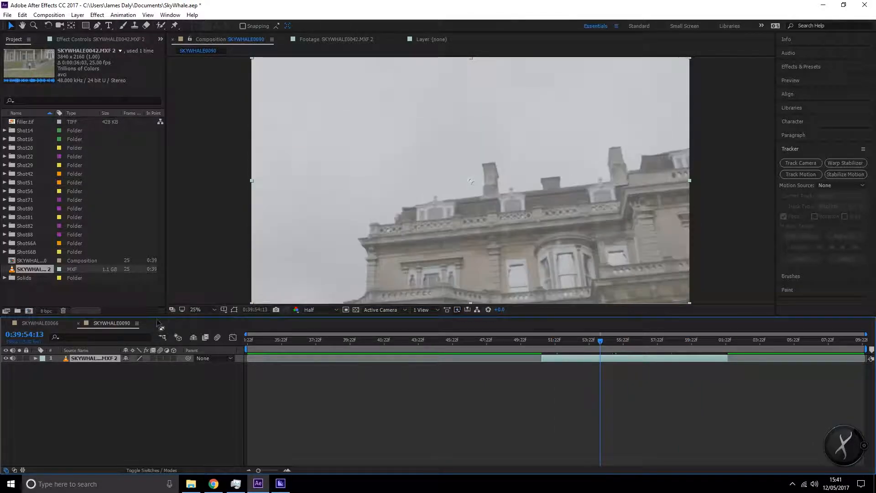
Set the composition's work area to match the start and end of the trimmed footage layer
drag(247, 348, 541, 348)
drag(865, 348, 731, 348)
mouse_move(608, 338)
mouse_down()
mouse_move(543, 341)
mouse_move(724, 346)
mouse_move(632, 333)
mouse_move(585, 339)
mouse_move(838, 363)
mouse_move(587, 333)
mouse_move(604, 339)
mouse_up()
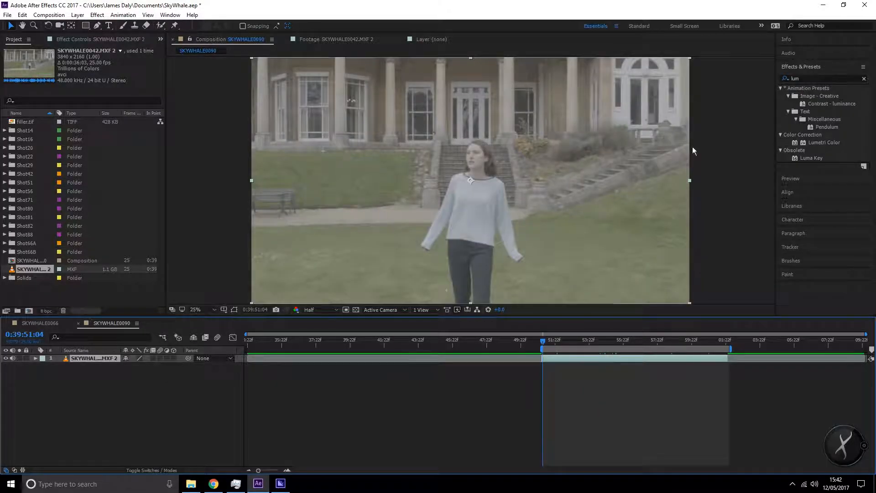
Apply the Lumetri Color effect to the footage layer and shape its RGB curve into a gentle S curve
click(822, 142)
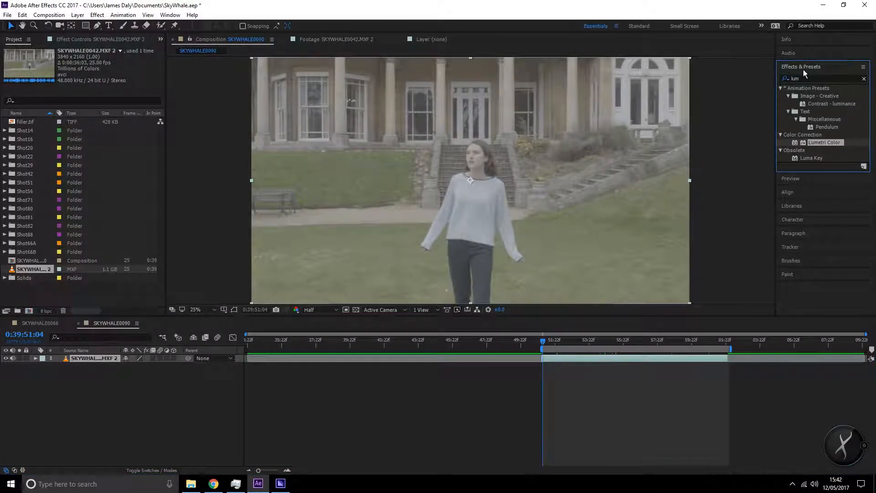
drag(813, 142, 585, 360)
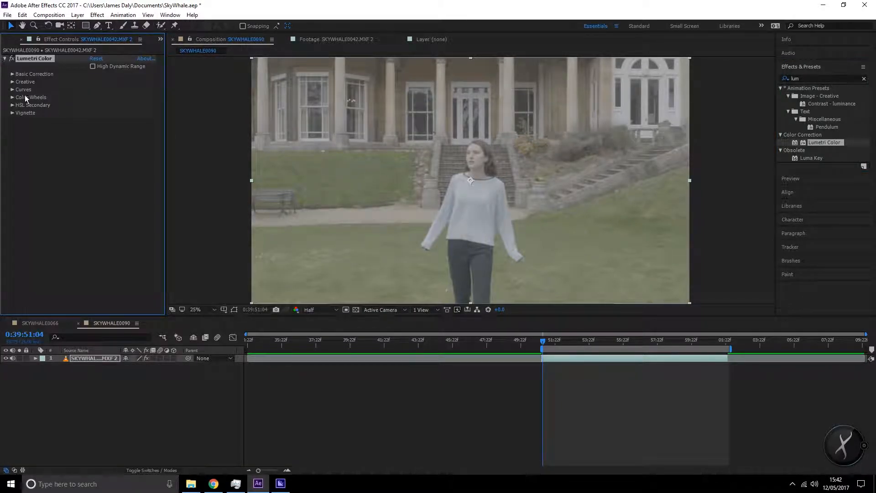
click(12, 92)
drag(70, 186, 75, 198)
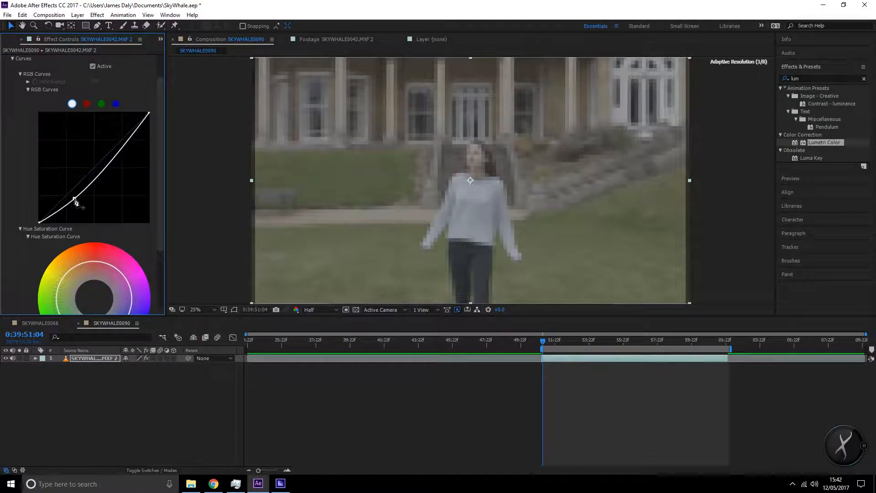
drag(122, 159, 107, 143)
drag(544, 340, 584, 349)
Set the Lumetri Color Basic Correction saturation to 141 and check the grade along the shot
drag(160, 151, 159, 88)
click(13, 74)
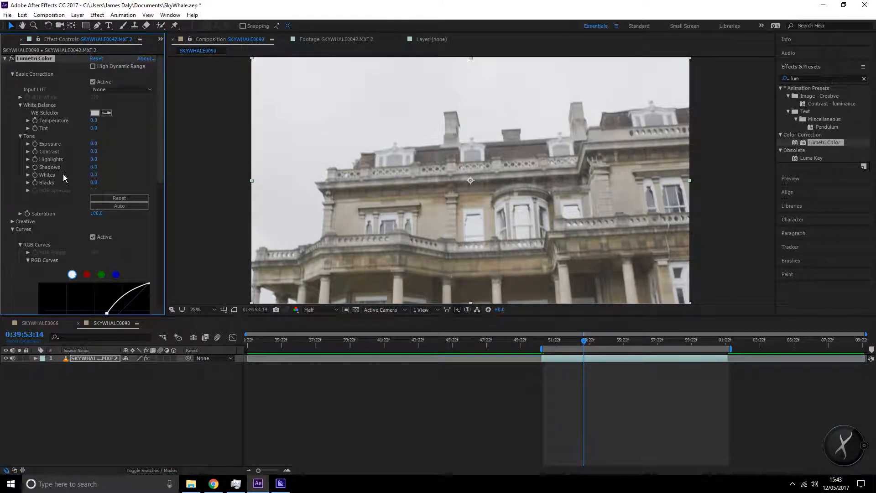
drag(97, 213, 117, 213)
drag(590, 345, 724, 343)
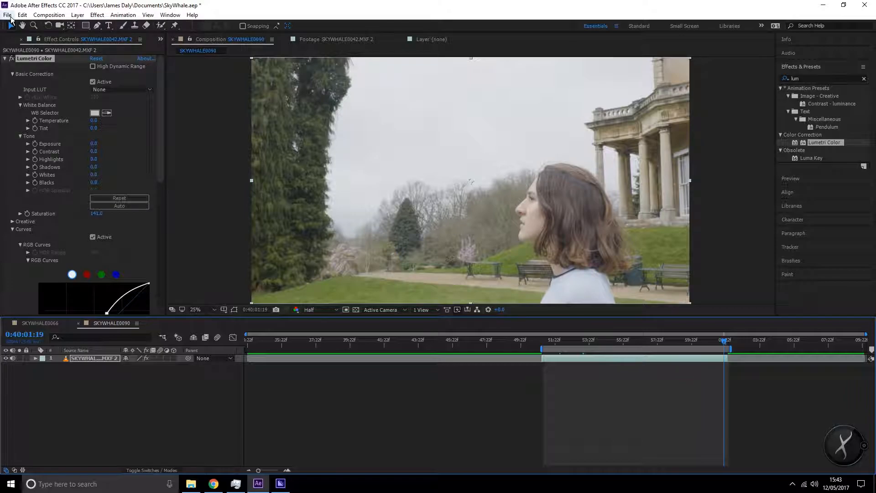
Export the SKYWHALE0090 composition to the Adobe Media Encoder queue
click(247, 40)
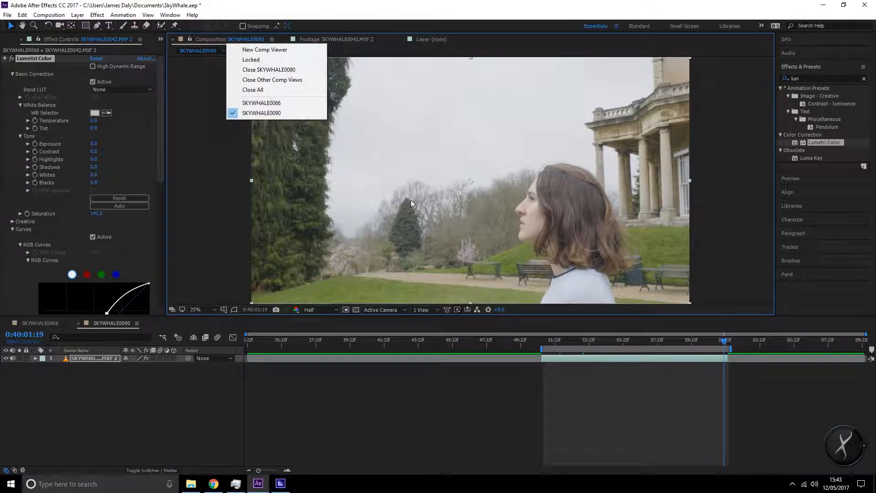
click(179, 127)
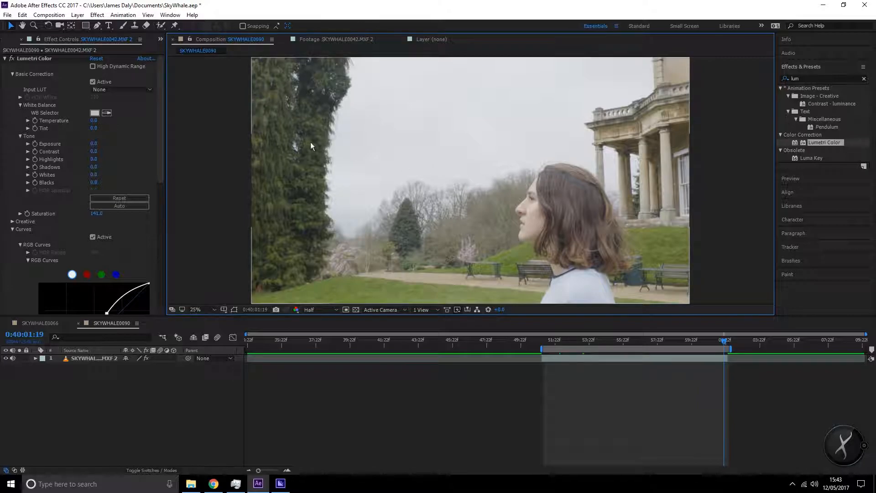
click(7, 15)
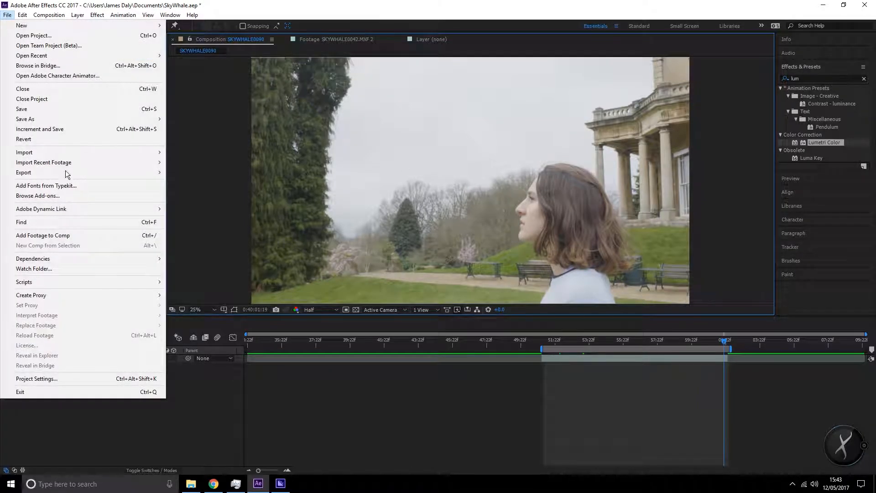
mouse_move(45, 173)
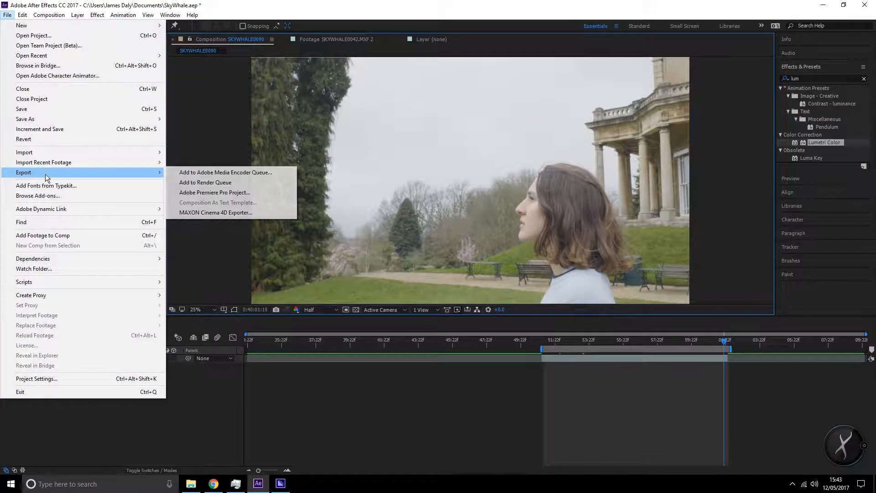
click(272, 173)
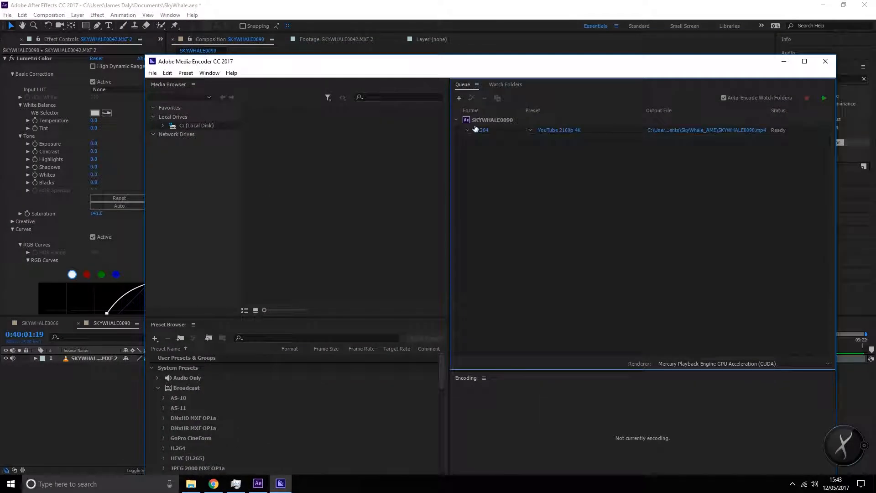
Set the queued output's format to PNG, keeping the PNG Sequence with Alpha (Match Source) preset
click(470, 131)
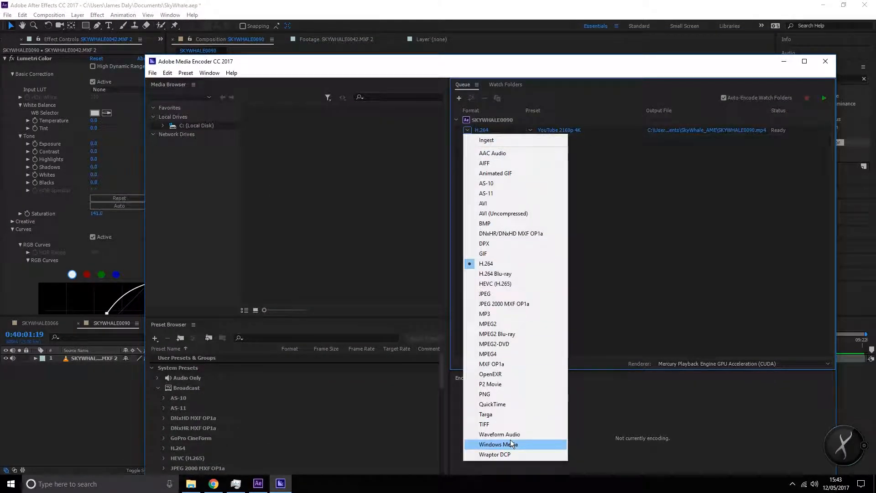
click(507, 392)
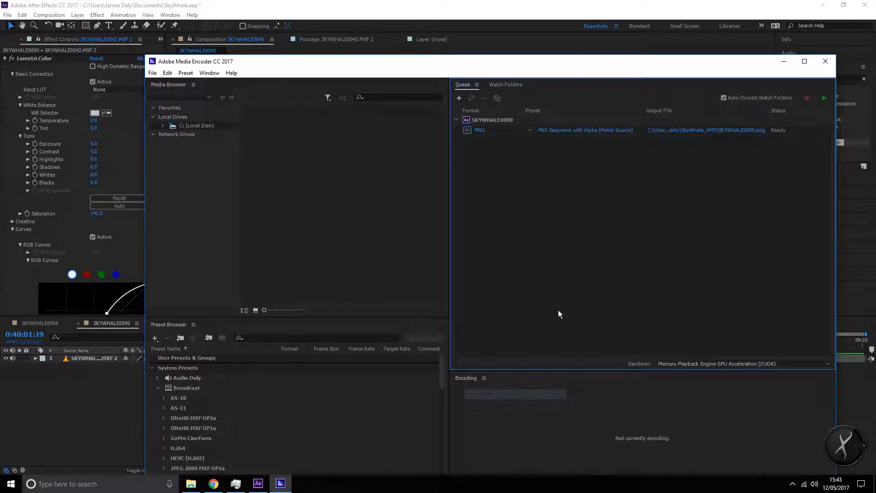
click(530, 130)
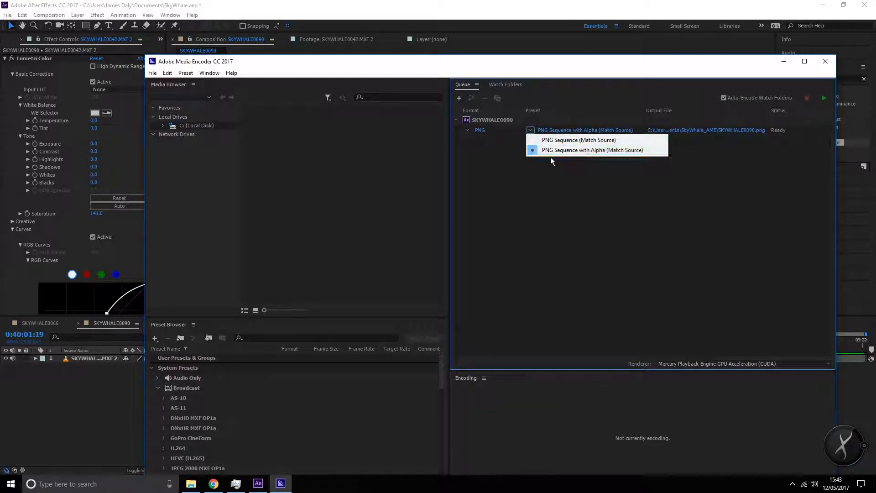
click(696, 158)
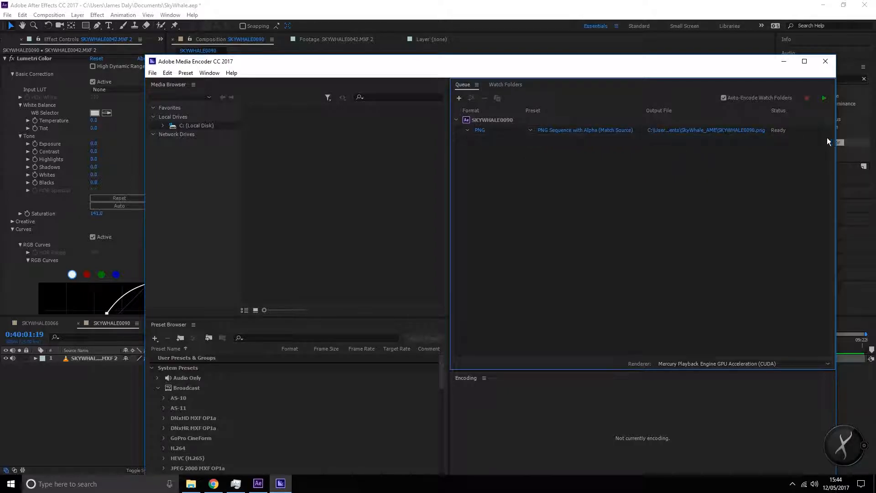
Save the output as SKYWHALE0090 in the SkyWhale_AME folder and start the encoding queue
click(684, 130)
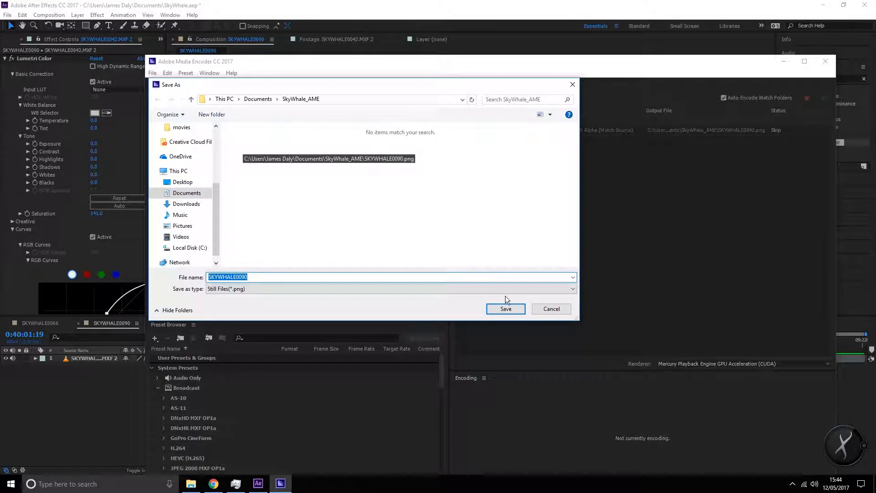
click(503, 308)
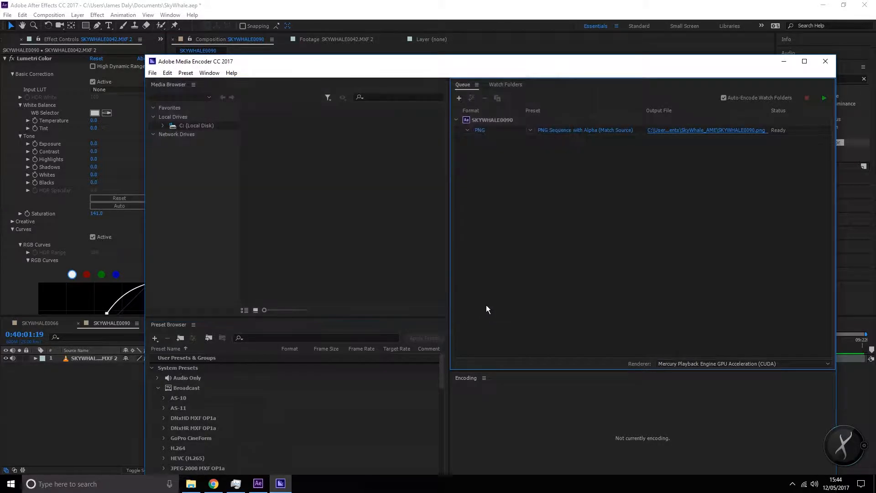
click(824, 98)
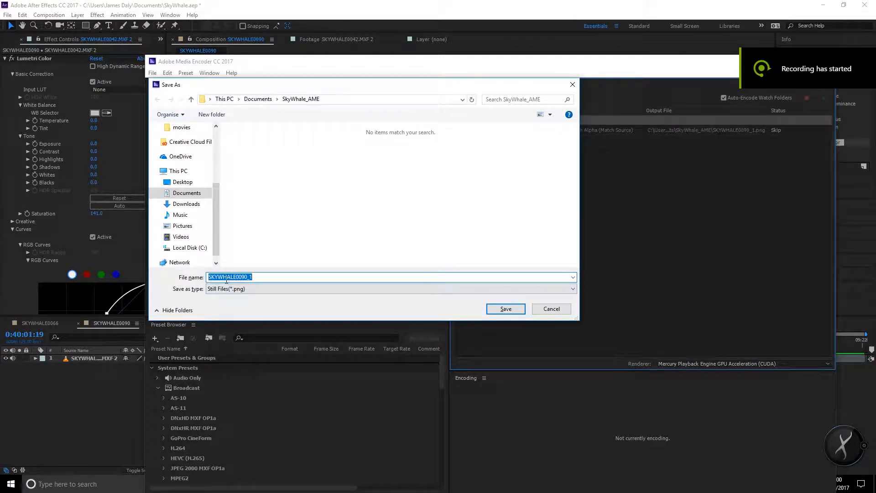
Rename the PNG output file as SKYWHALE OVER HOUSE without any numerals and take out the spaces between the words
click(246, 277)
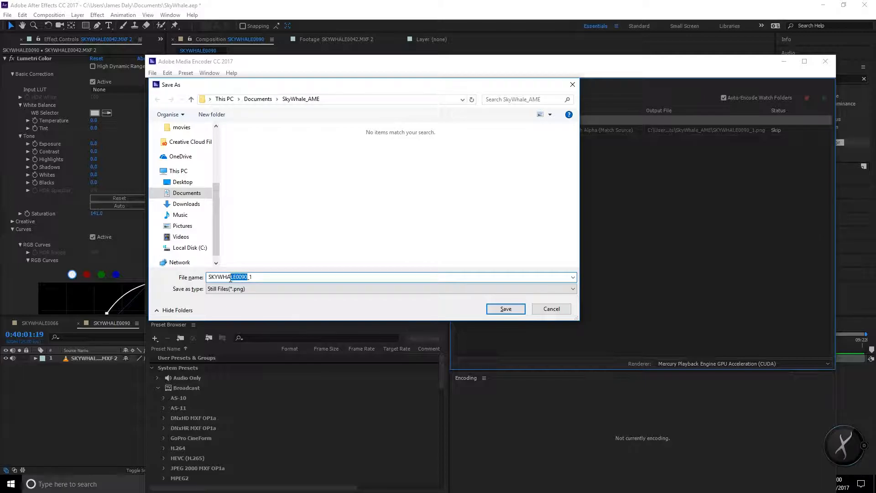
click(252, 277)
key(BackSpace)
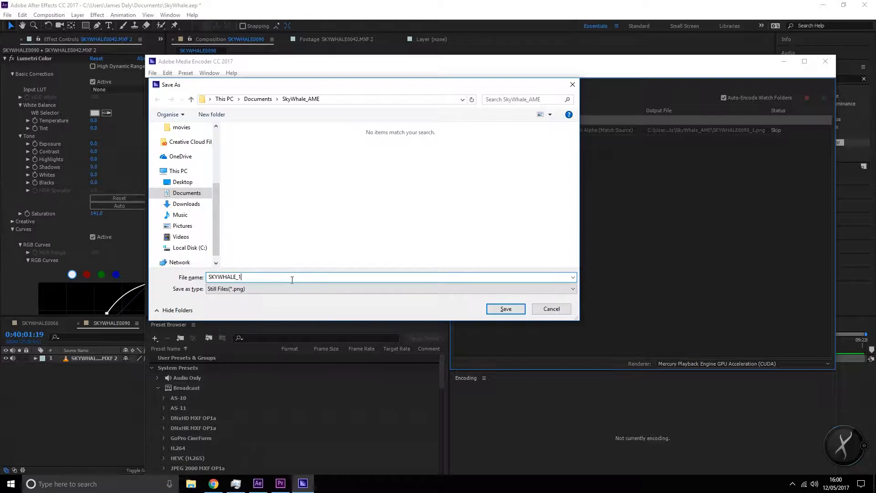
key(BackSpace)
key(BackSpace)
key(BackSpace)
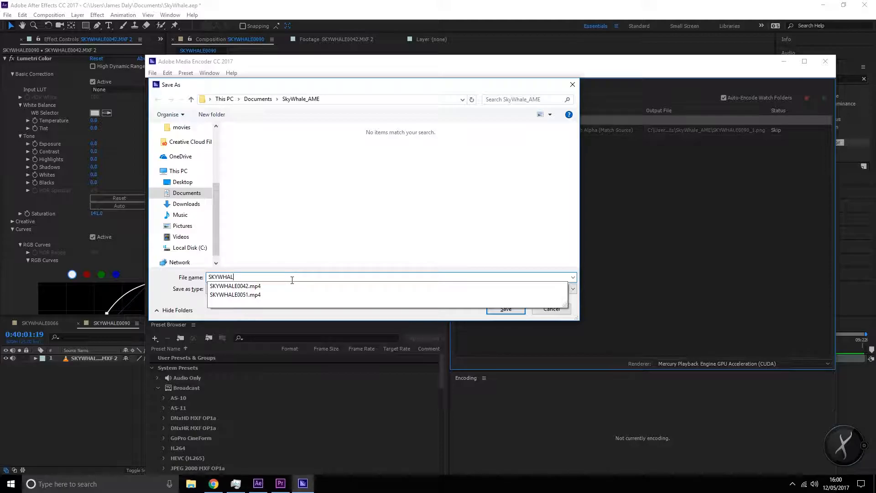
text(E OVER HOUSE)
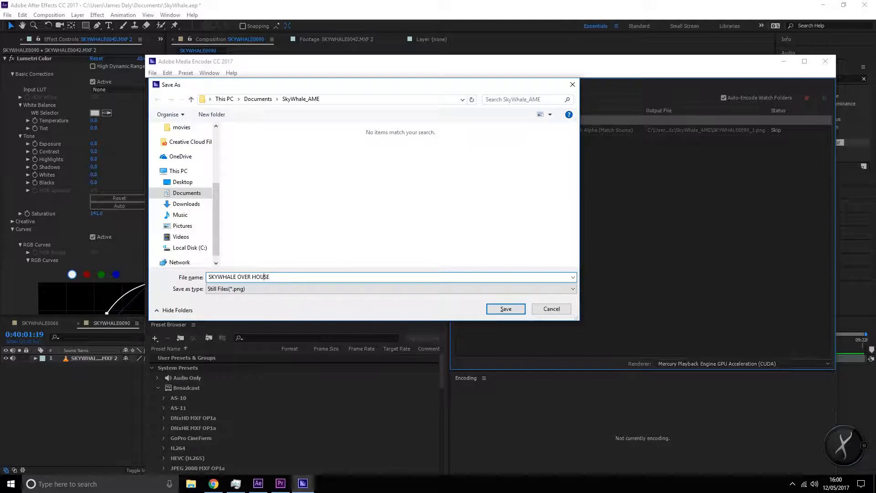
key(BackSpace)
click(237, 277)
key(BackSpace)
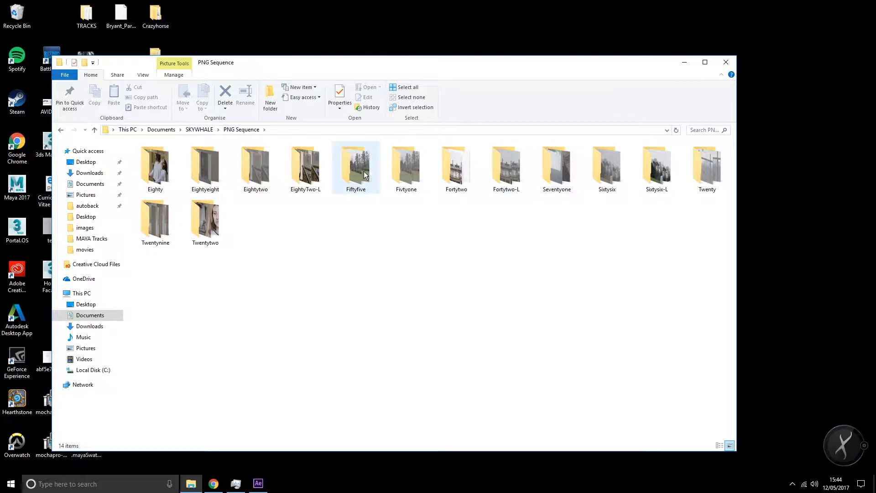
Open the Fortytwo folder in PNG Sequence and look through its exported frames from first to last
double_click(456, 171)
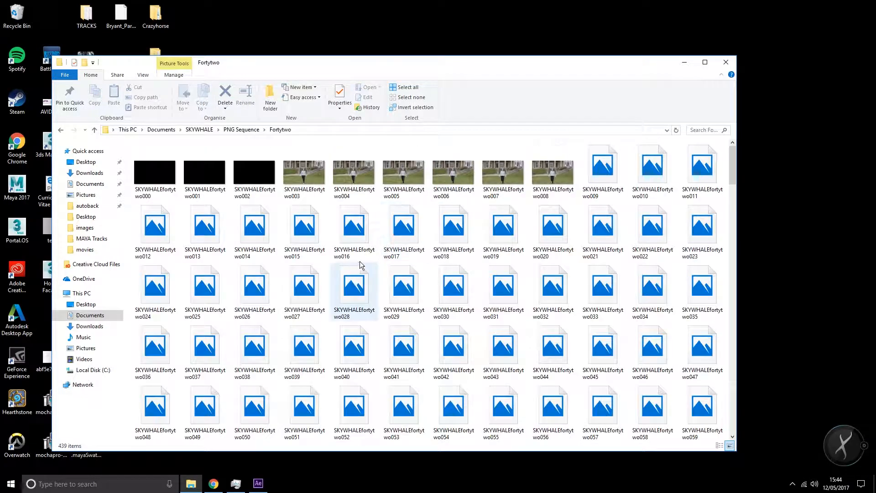
drag(732, 171, 738, 433)
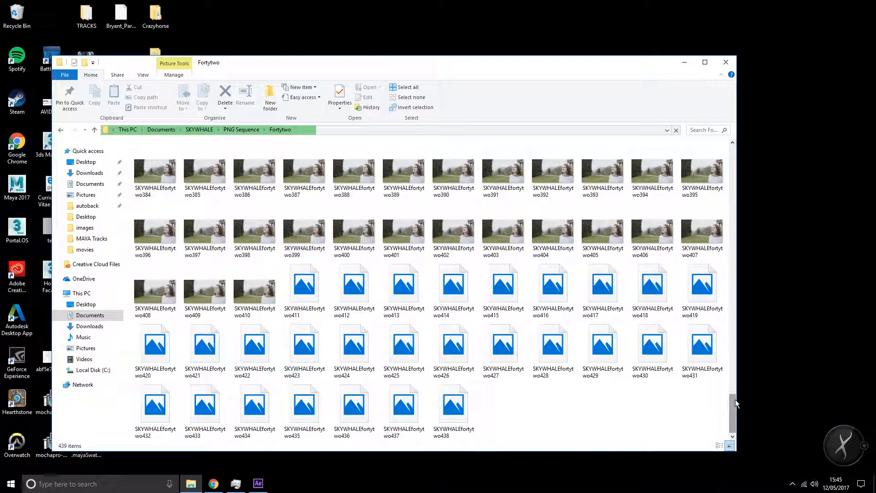
drag(733, 401, 732, 182)
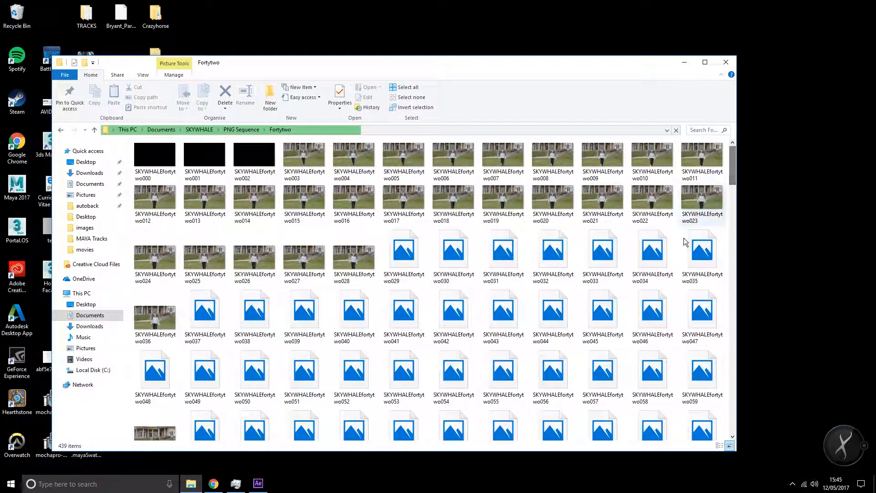
Switch to Chrome and go through the Preparing for Tracking section of the XFV Pipeline Matchmoving document
click(214, 483)
scroll(367, 276, down, 20)
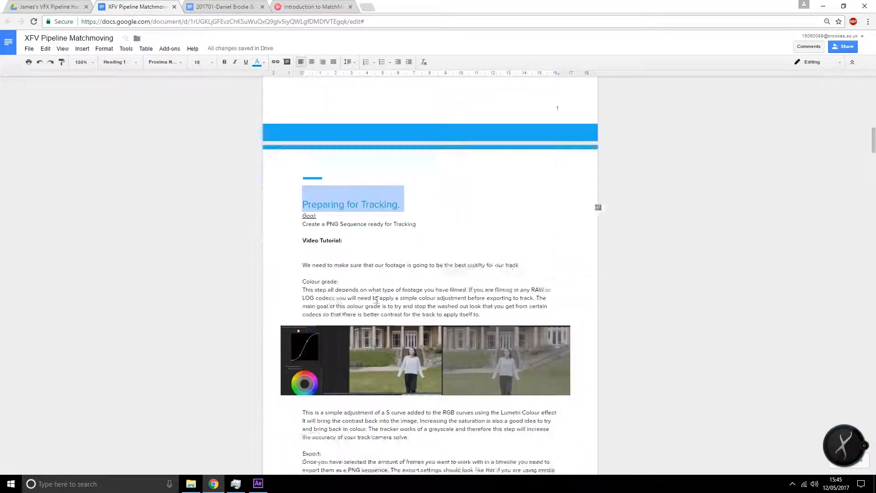